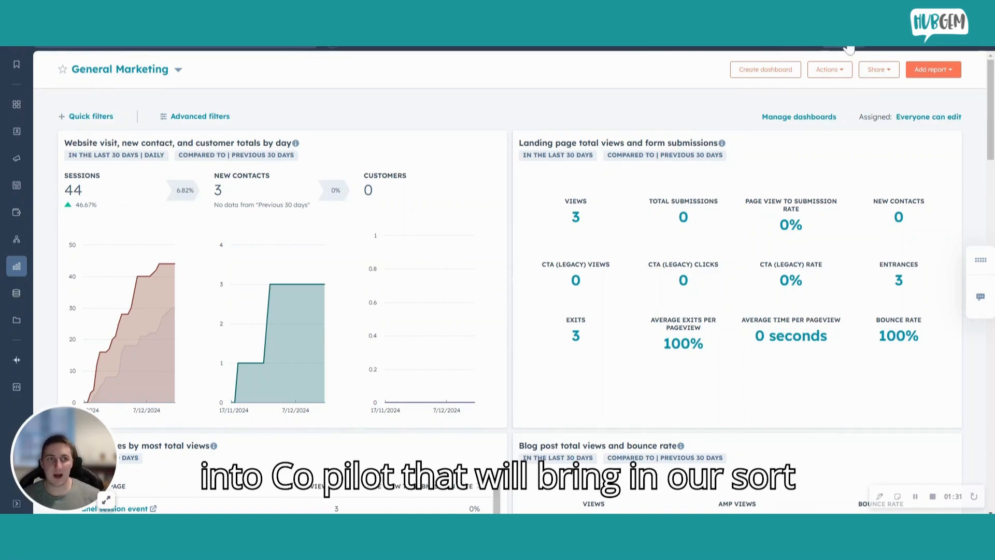
Step: Open the Copilot assistant from the General Marketing dashboard
{"action": "left_click", "coordinate": [848, 48]}
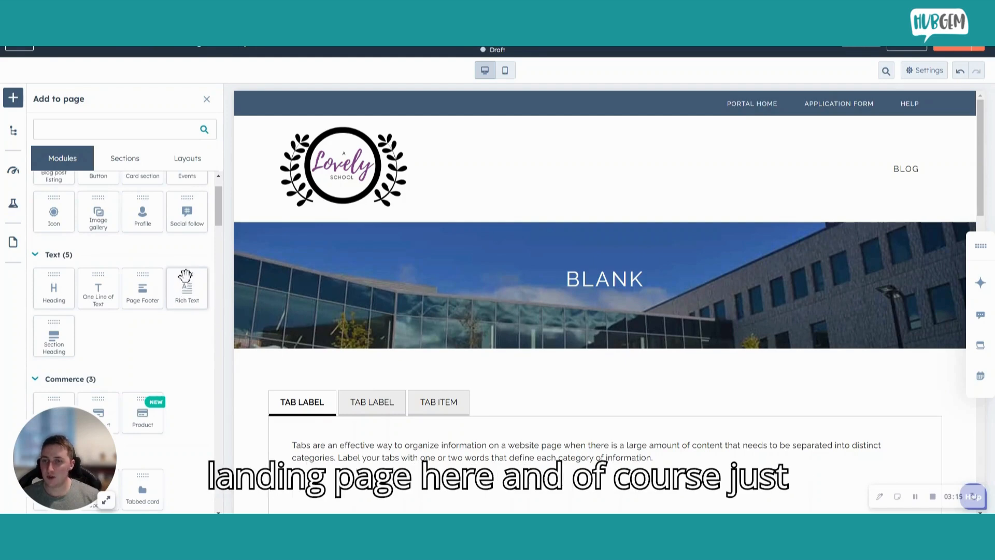
Step: Add a Rich Text module above the tabs on the landing page and delete all of its placeholder text
{"action": "left_click_drag", "start_coordinate": [187, 276], "coordinate": [598, 369]}
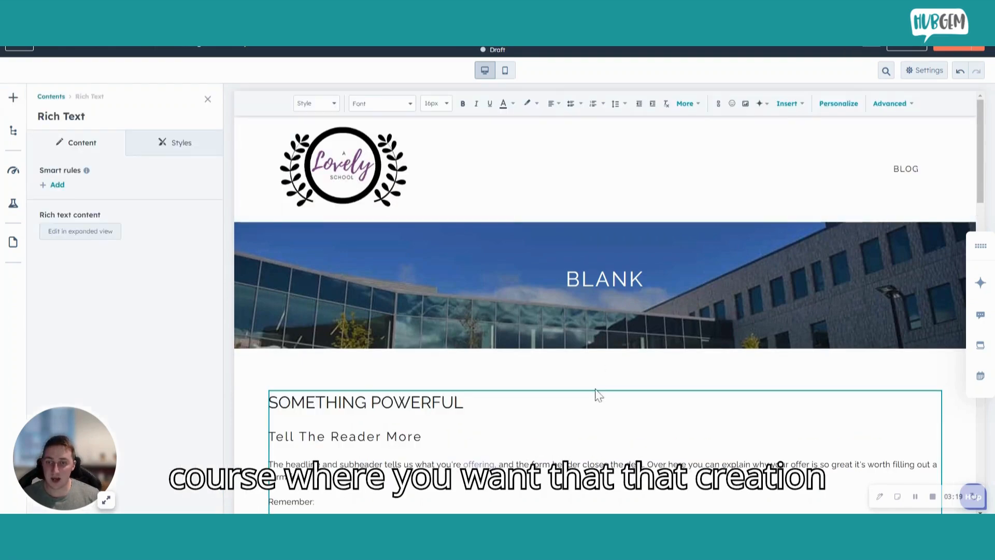
{"action": "scroll", "coordinate": [595, 399], "scroll_direction": "down", "scroll_amount": 3}
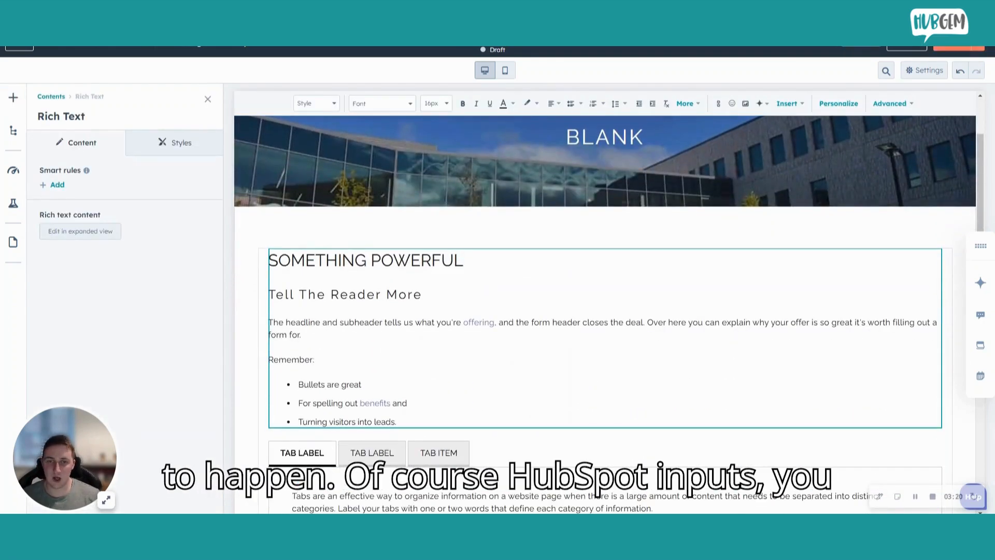
{"action": "left_click_drag", "start_coordinate": [397, 422], "coordinate": [268, 265]}
{"action": "key", "text": "BackSpace"}
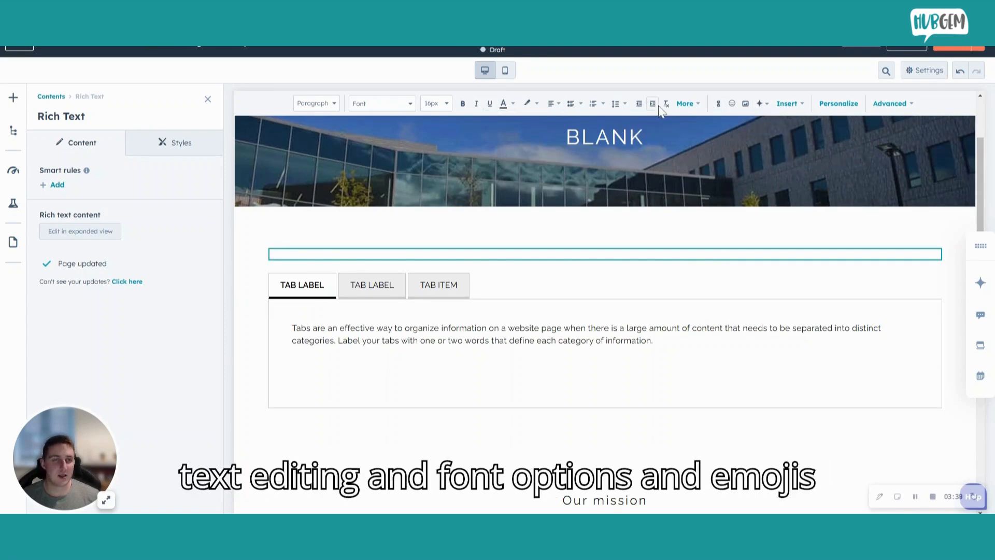
Step: Start Copilot image generation inside the empty rich text module and describe the image as "classroom"
{"action": "left_click", "coordinate": [761, 106]}
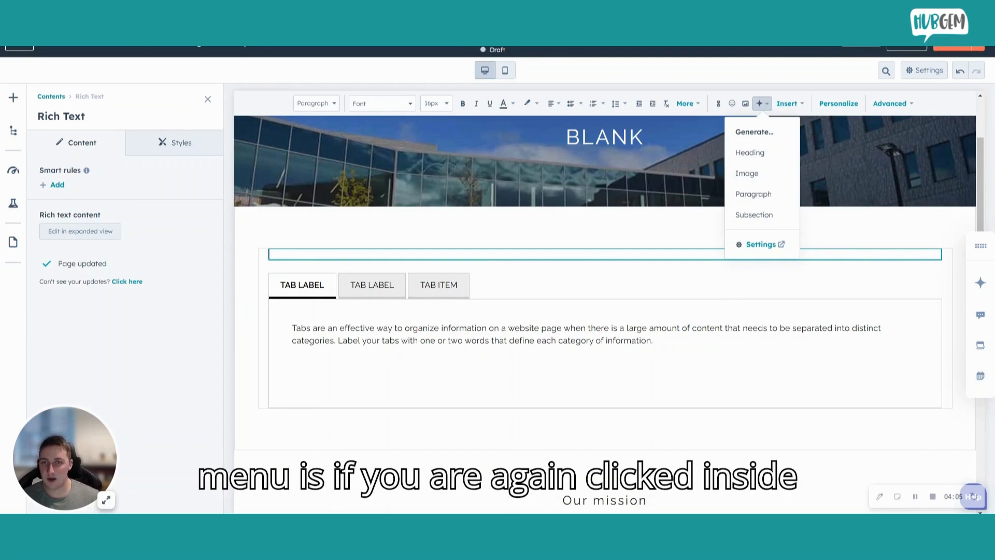
{"action": "left_click", "coordinate": [760, 103]}
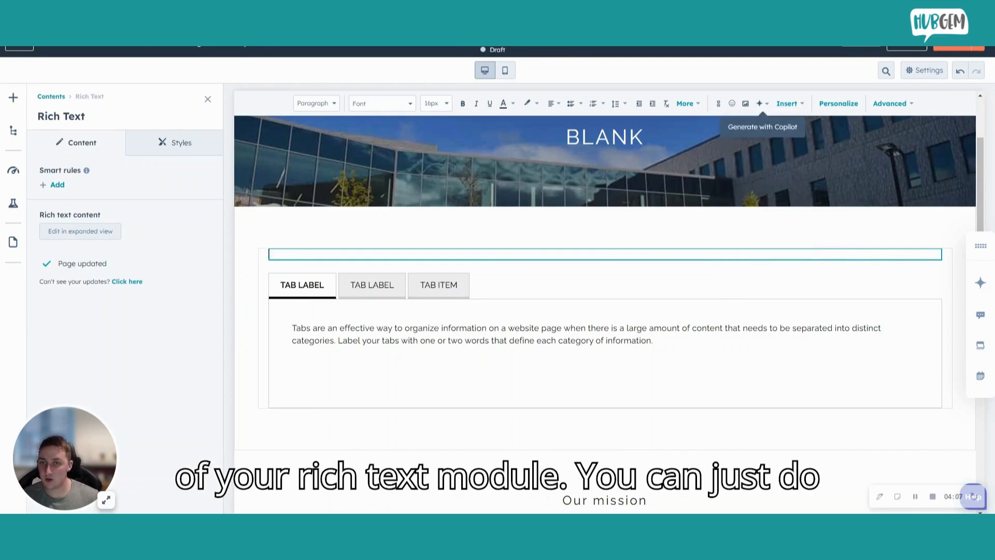
{"action": "type", "text": "/"}
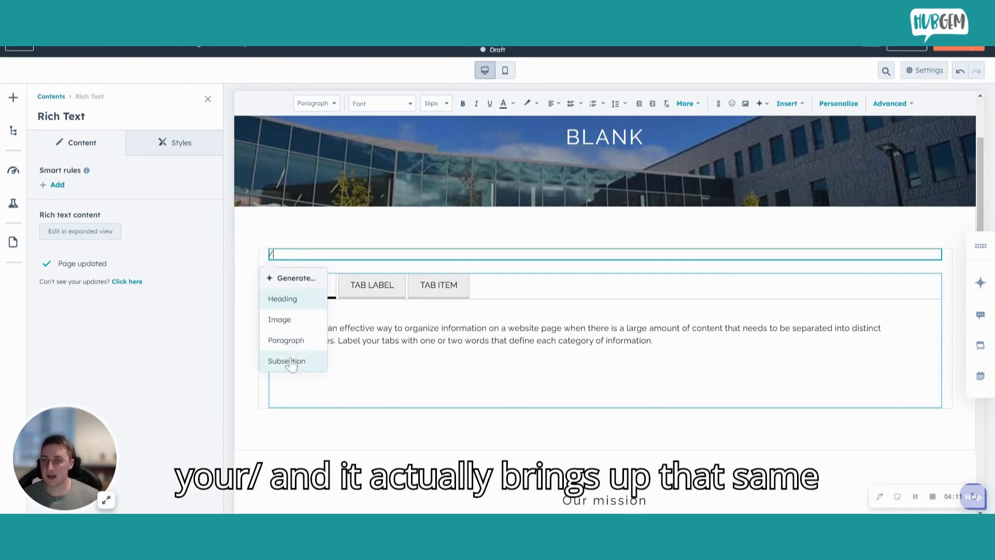
{"action": "left_click", "coordinate": [283, 321]}
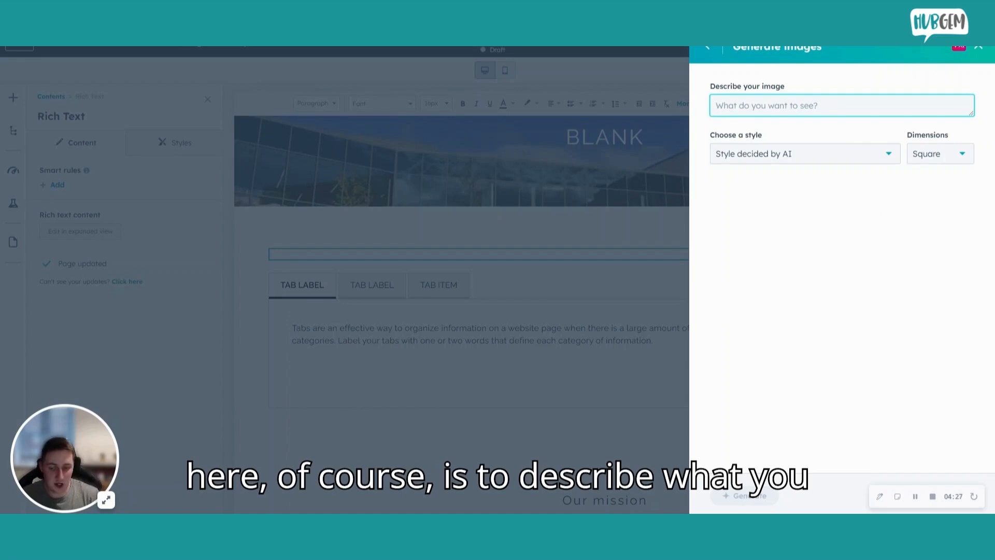
{"action": "type", "text": "classroom"}
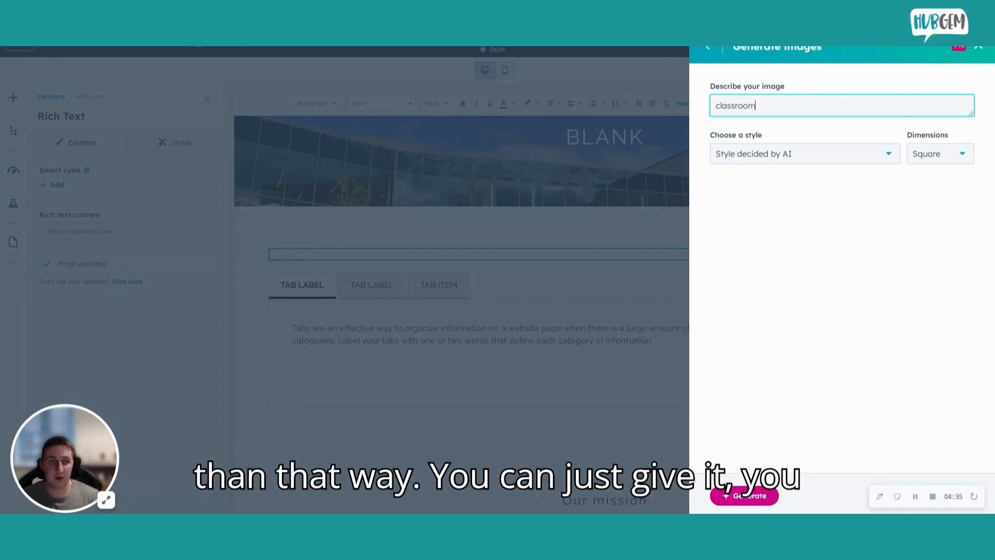
Step: Look through the available image styles and their previews, keeping "Style decided by AI"
{"action": "left_click", "coordinate": [809, 156]}
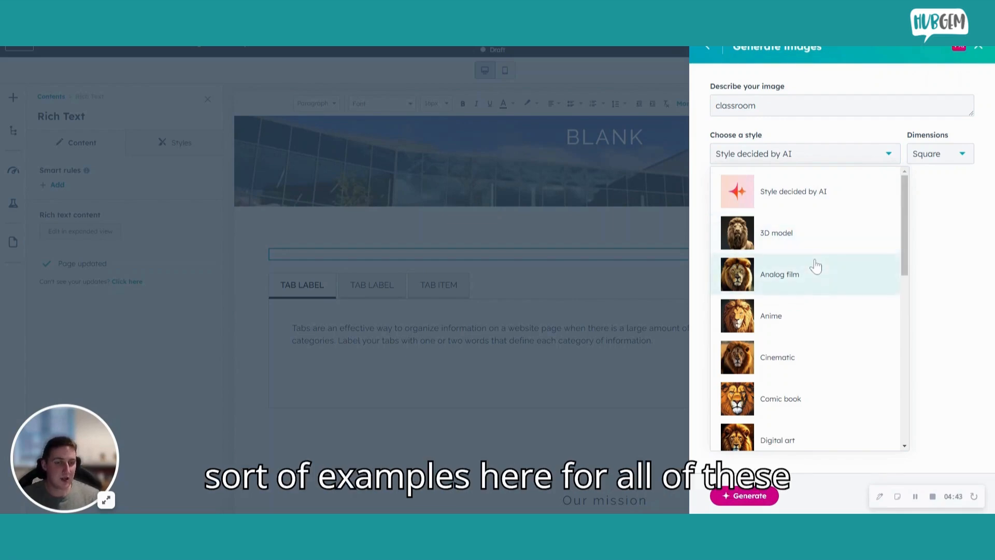
{"action": "scroll", "coordinate": [815, 266], "scroll_direction": "down", "scroll_amount": 5}
{"action": "scroll", "coordinate": [808, 244], "scroll_direction": "down", "scroll_amount": 5}
{"action": "scroll", "coordinate": [809, 238], "scroll_direction": "down", "scroll_amount": 1}
{"action": "scroll", "coordinate": [810, 275], "scroll_direction": "down", "scroll_amount": 1}
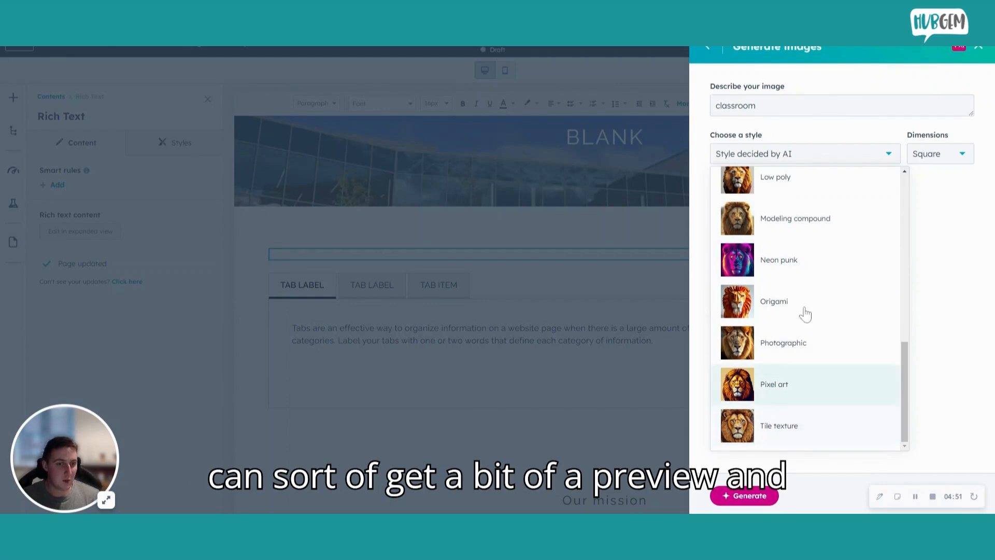
{"action": "scroll", "coordinate": [805, 310], "scroll_direction": "up", "scroll_amount": 6}
{"action": "scroll", "coordinate": [806, 310], "scroll_direction": "up", "scroll_amount": 5}
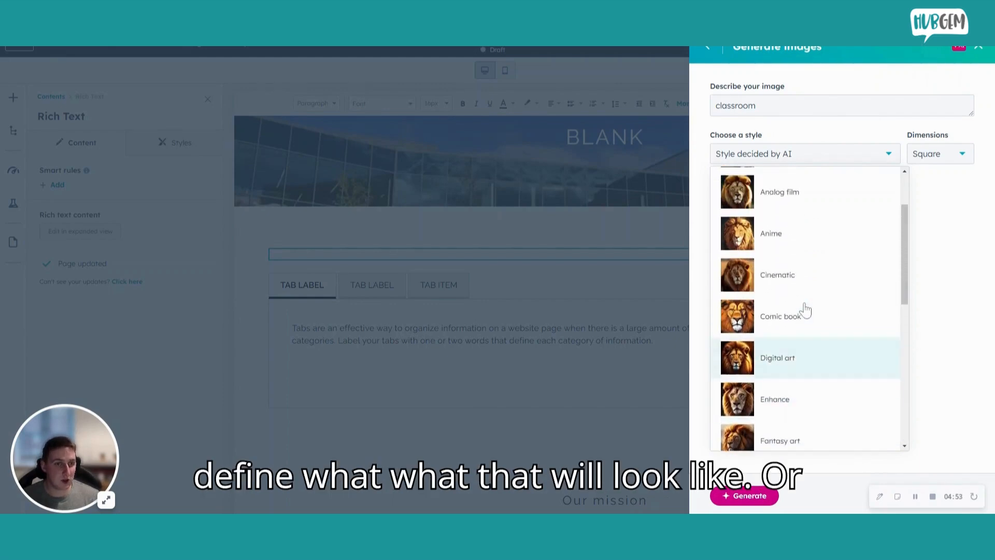
{"action": "left_click", "coordinate": [796, 158]}
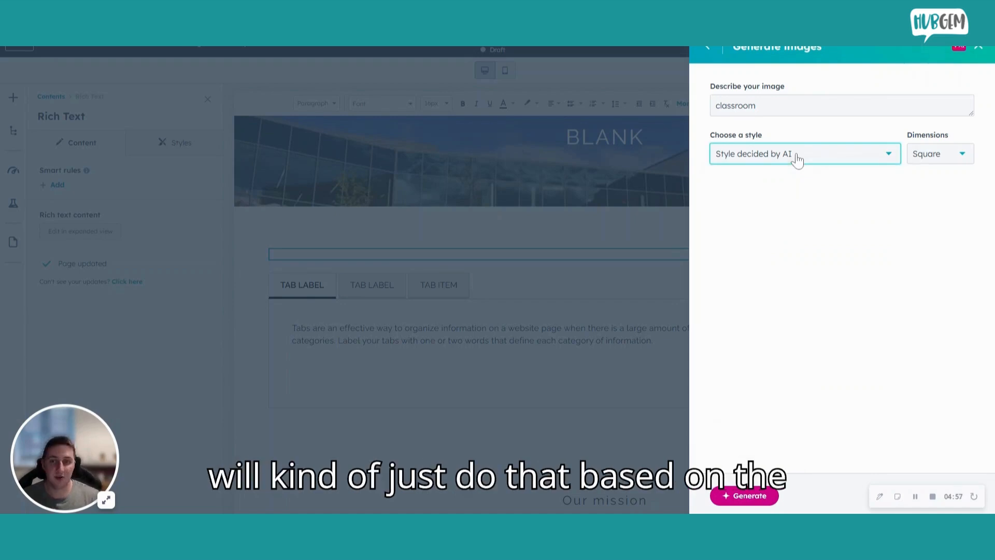
Step: Set the image dimensions to Landscape and generate the classroom images
{"action": "left_click", "coordinate": [961, 161]}
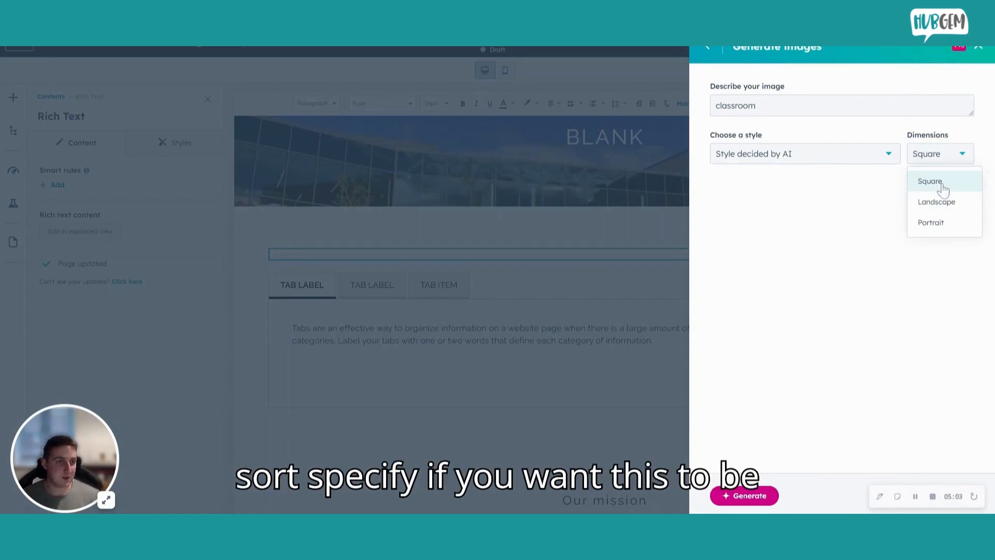
{"action": "left_click", "coordinate": [939, 207]}
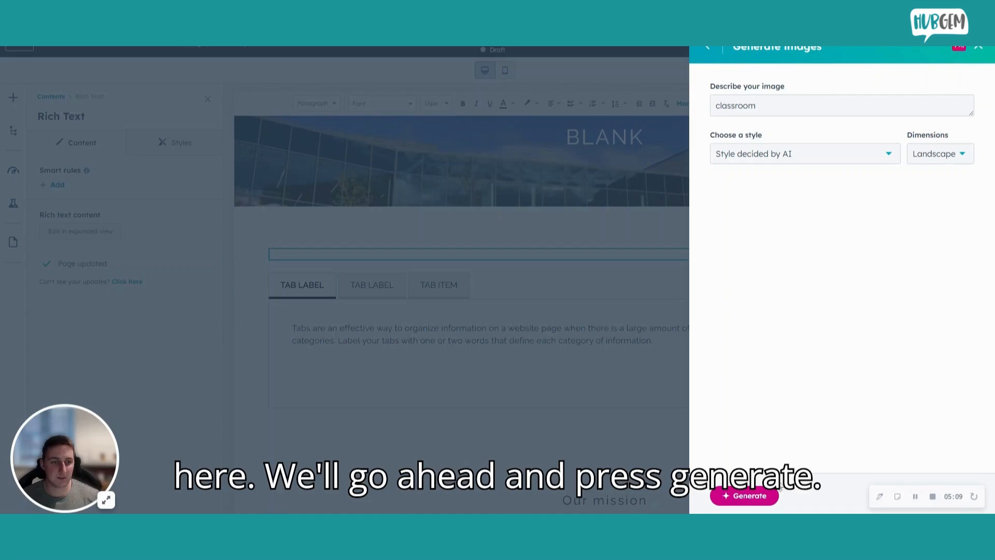
{"action": "left_click", "coordinate": [745, 497]}
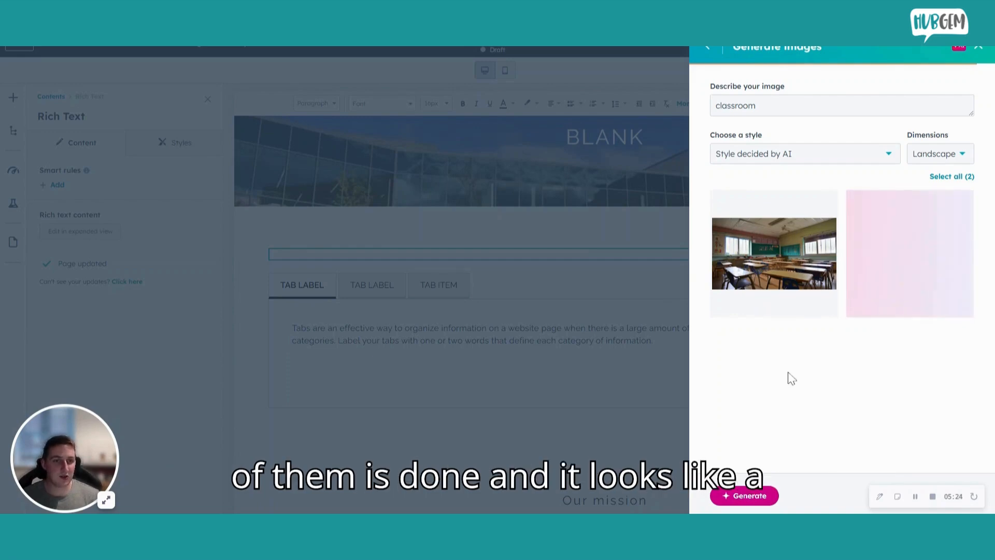
Step: Compare the generated classroom images, then select the first one and insert it into the rich text module
{"action": "mouse_move", "coordinate": [744, 210]}
{"action": "mouse_move", "coordinate": [916, 230]}
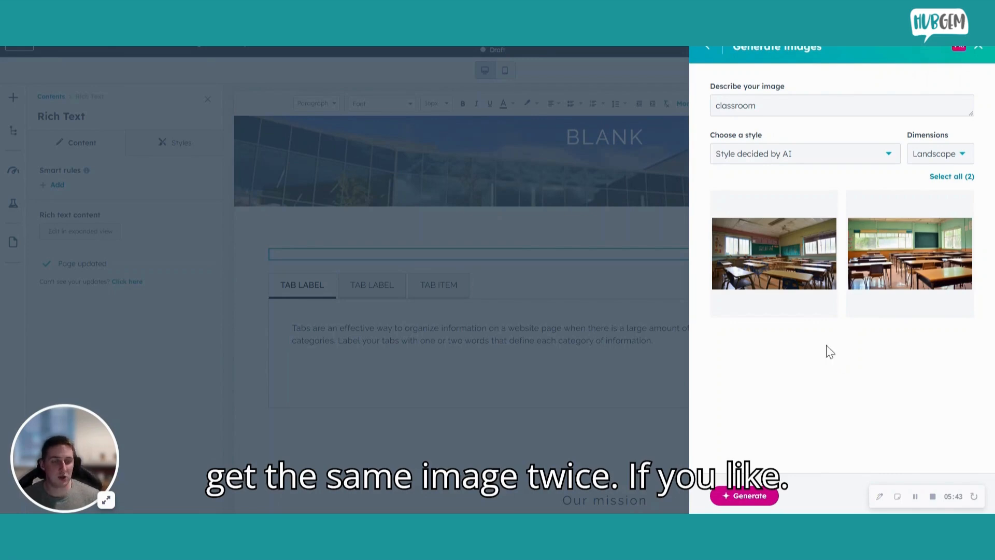
{"action": "mouse_move", "coordinate": [883, 249]}
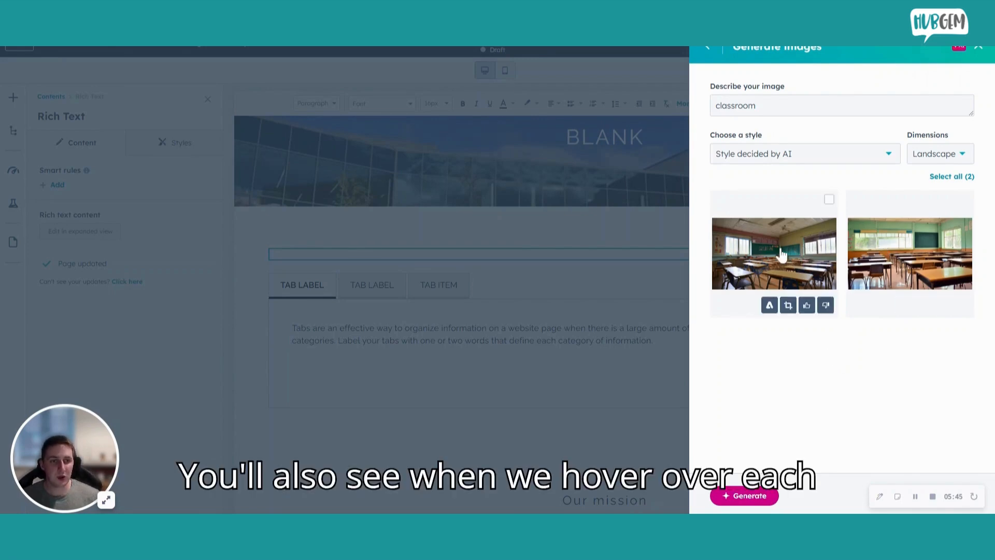
{"action": "mouse_move", "coordinate": [801, 237]}
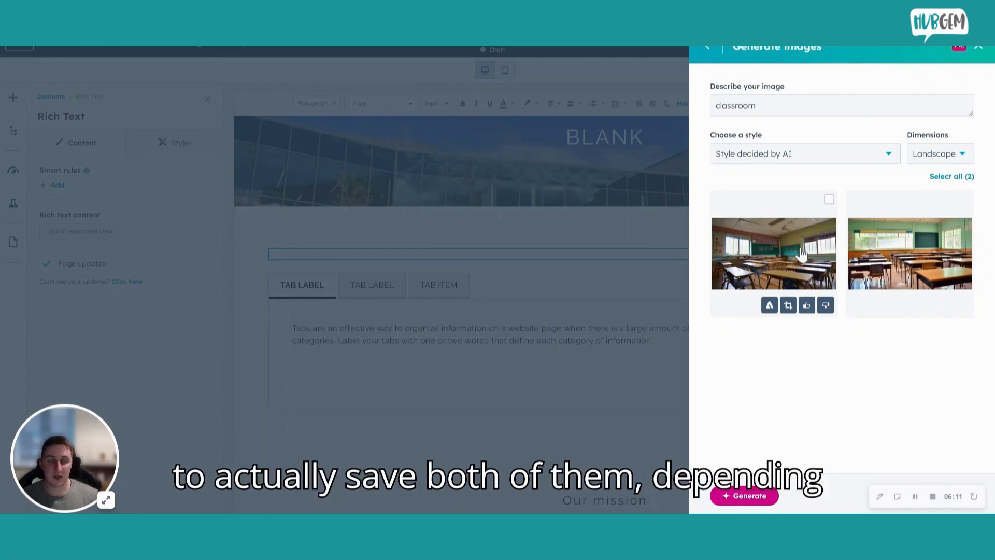
{"action": "left_click", "coordinate": [829, 201]}
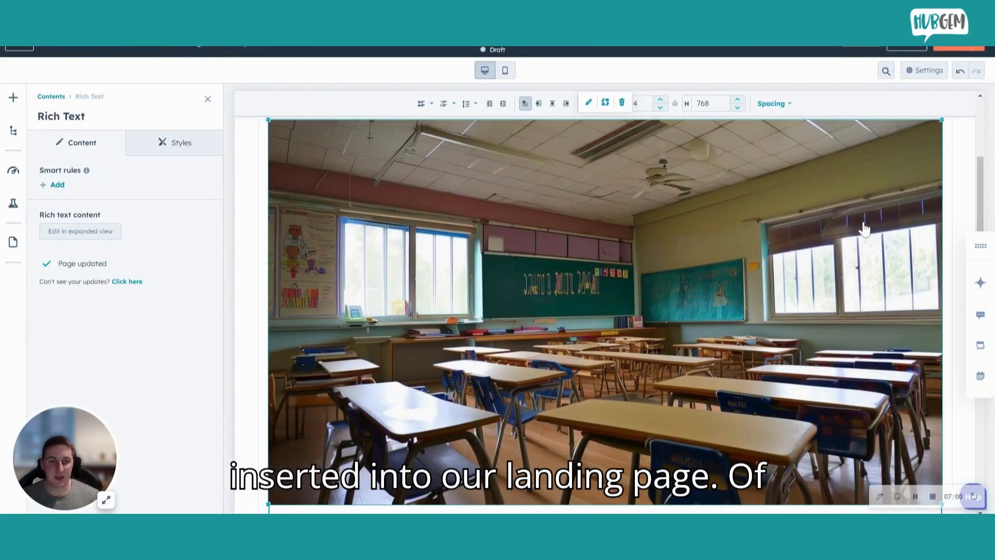
Step: Shrink the inserted classroom image proportionally to about 863 by 493 pixels
{"action": "scroll", "coordinate": [864, 228], "scroll_direction": "down", "scroll_amount": 4}
{"action": "scroll", "coordinate": [864, 228], "scroll_direction": "up", "scroll_amount": 5}
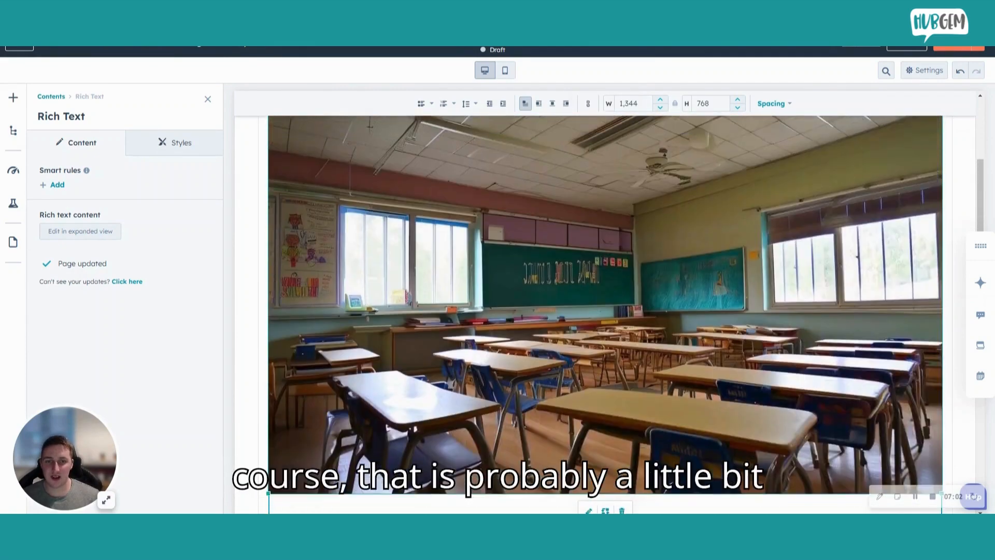
{"action": "scroll", "coordinate": [864, 228], "scroll_direction": "down", "scroll_amount": 1}
{"action": "scroll", "coordinate": [605, 311], "scroll_direction": "down", "scroll_amount": 2}
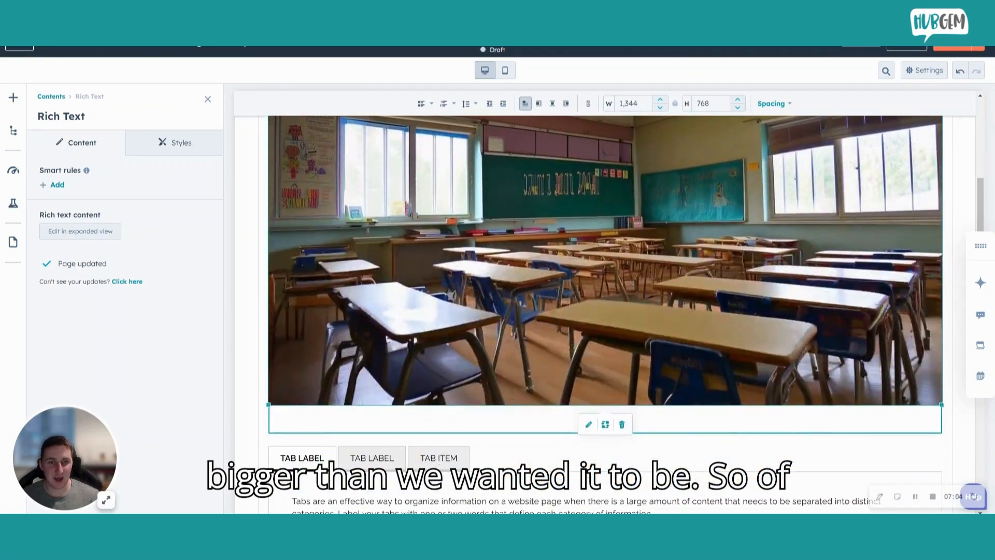
{"action": "left_click_drag", "start_coordinate": [941, 404], "coordinate": [715, 275]}
{"action": "scroll", "coordinate": [590, 298], "scroll_direction": "up", "scroll_amount": 3}
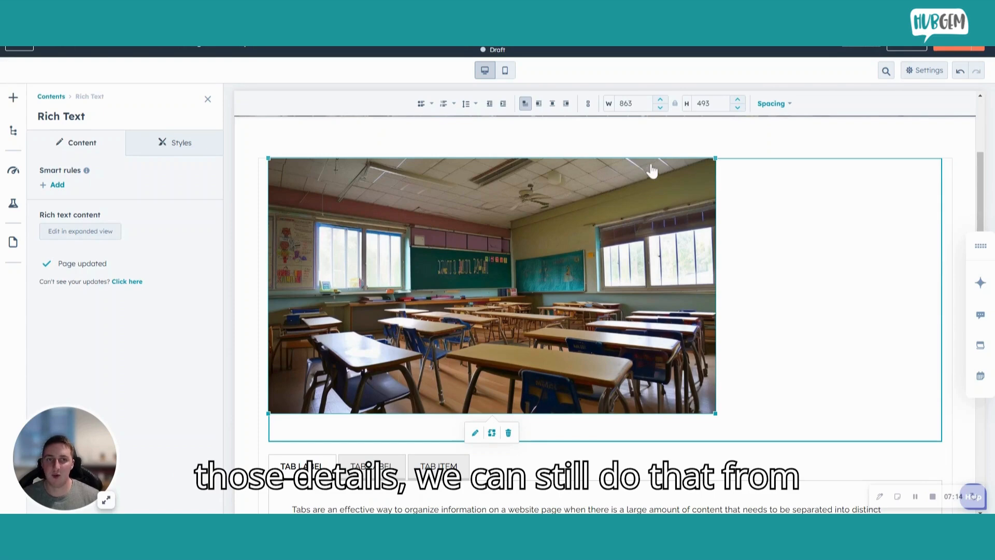
{"action": "left_click", "coordinate": [786, 136]}
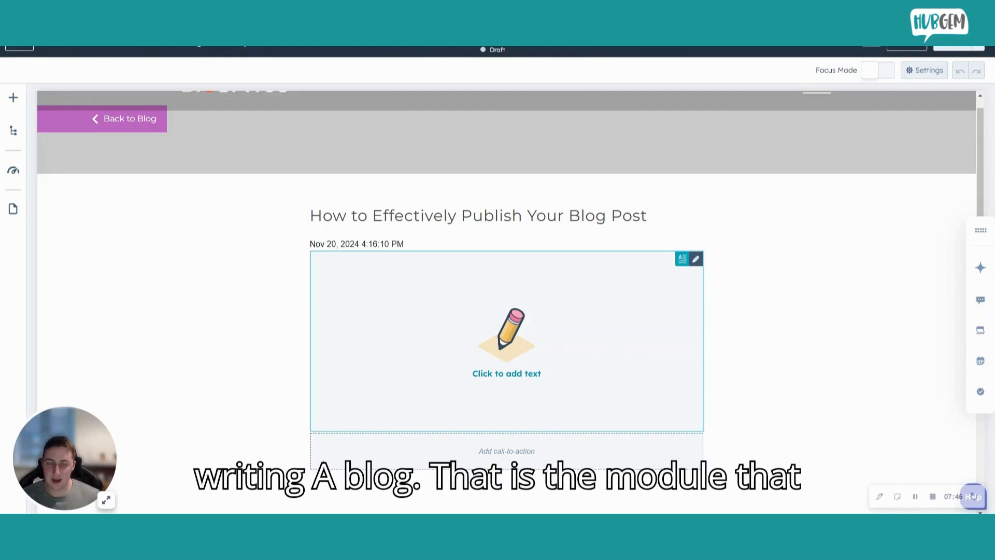
Step: Start generating a paragraph with Copilot in the empty body of the blog post
{"action": "left_click", "coordinate": [473, 352]}
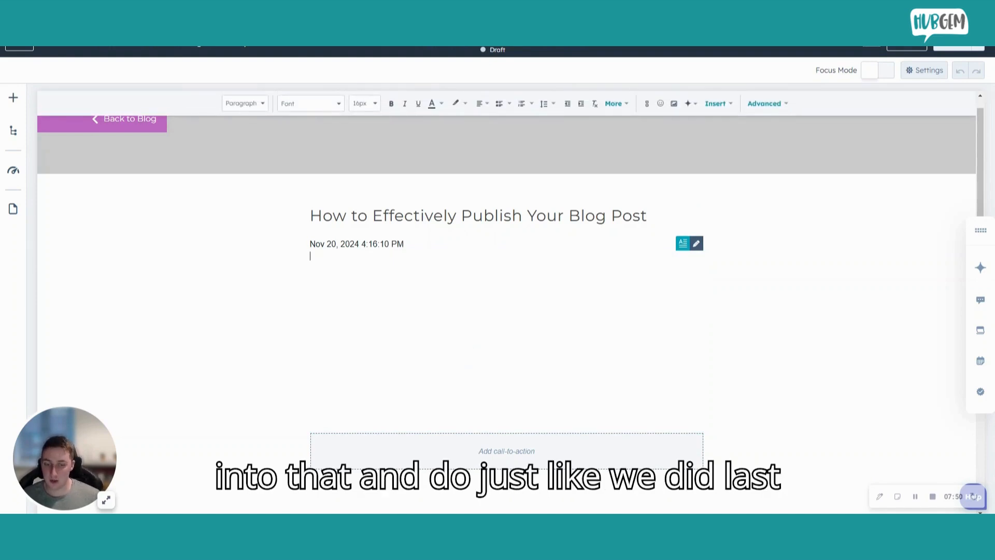
{"action": "type", "text": "/"}
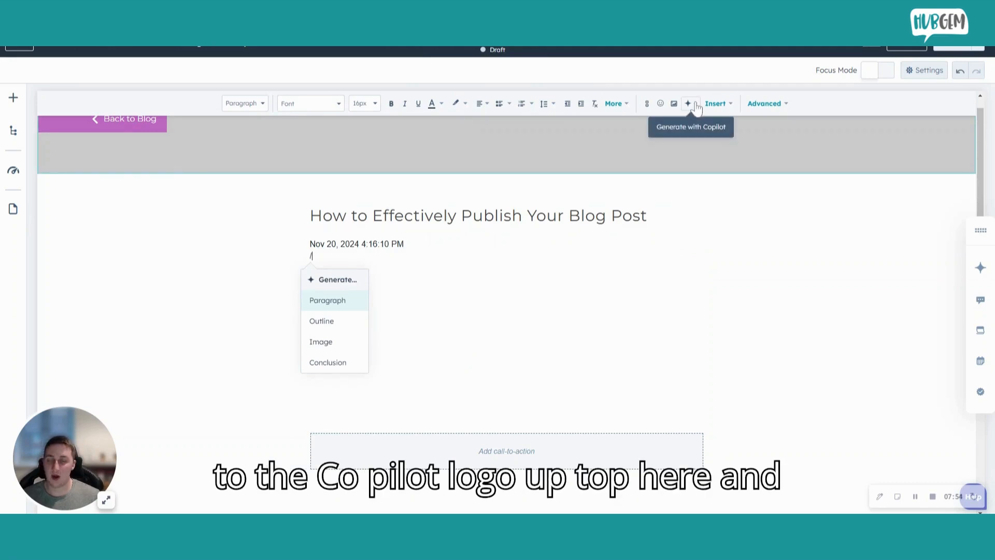
{"action": "left_click", "coordinate": [328, 301]}
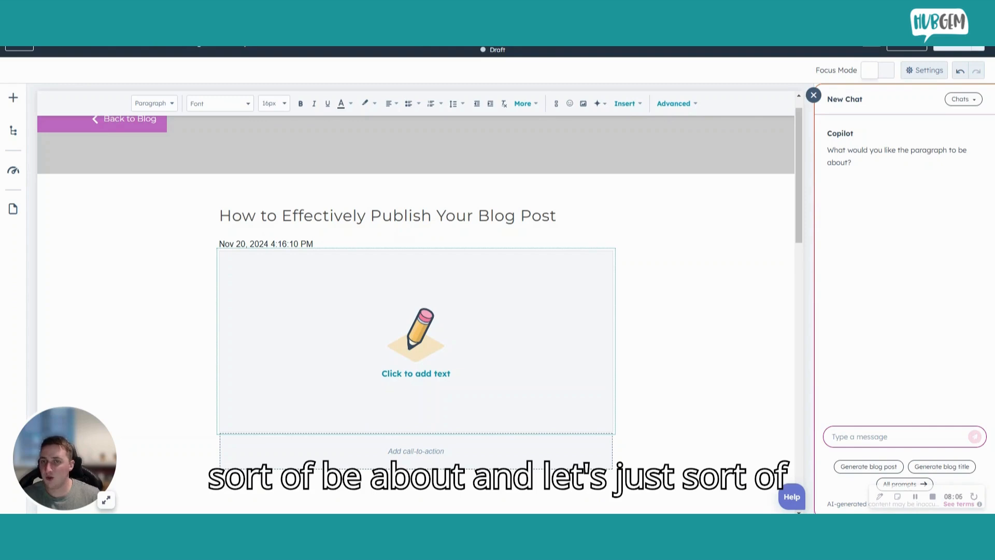
Step: Ask Copilot for a paragraph about "how to effectively write a blog post" and read through the generated text
{"action": "type", "text": "how to effectively "}
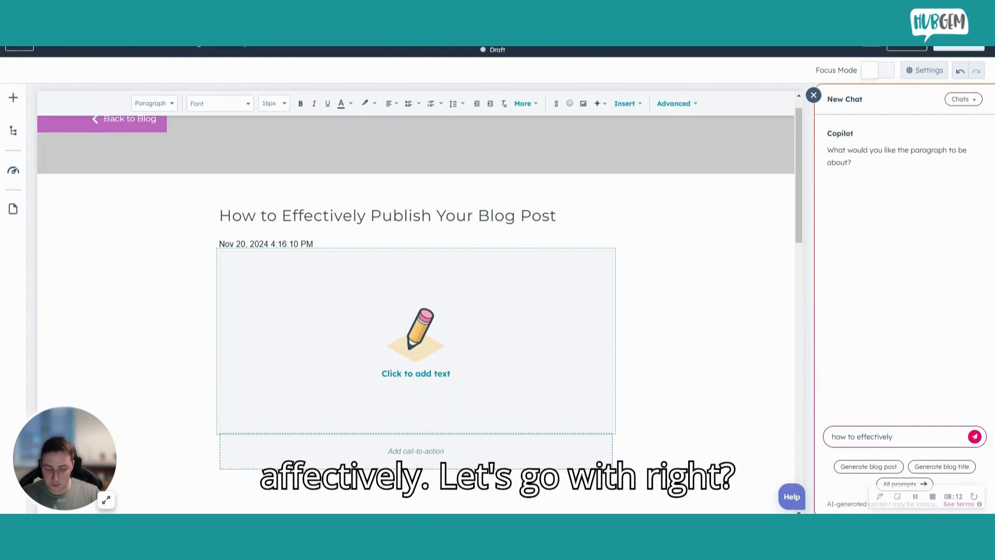
{"action": "type", "text": "write a bl"}
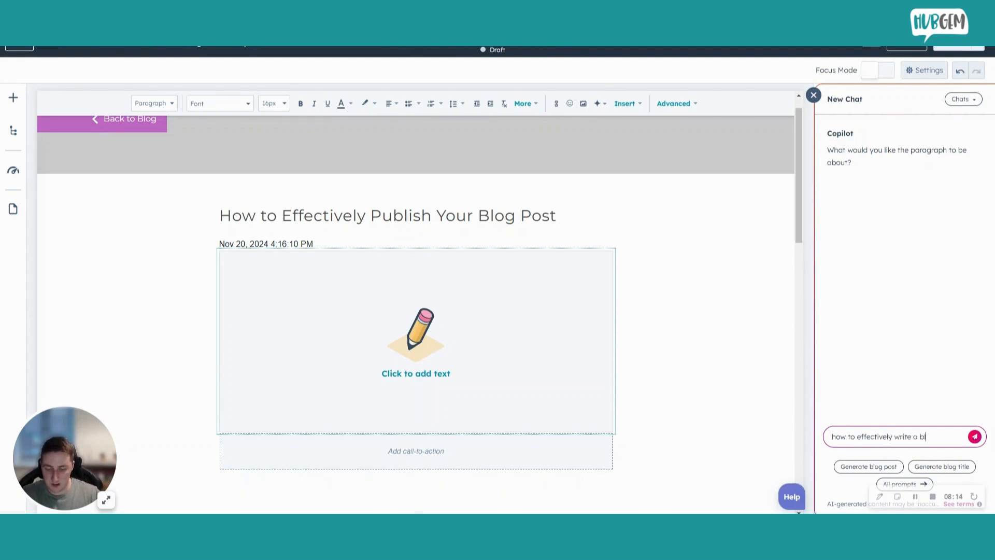
{"action": "type", "text": "og post"}
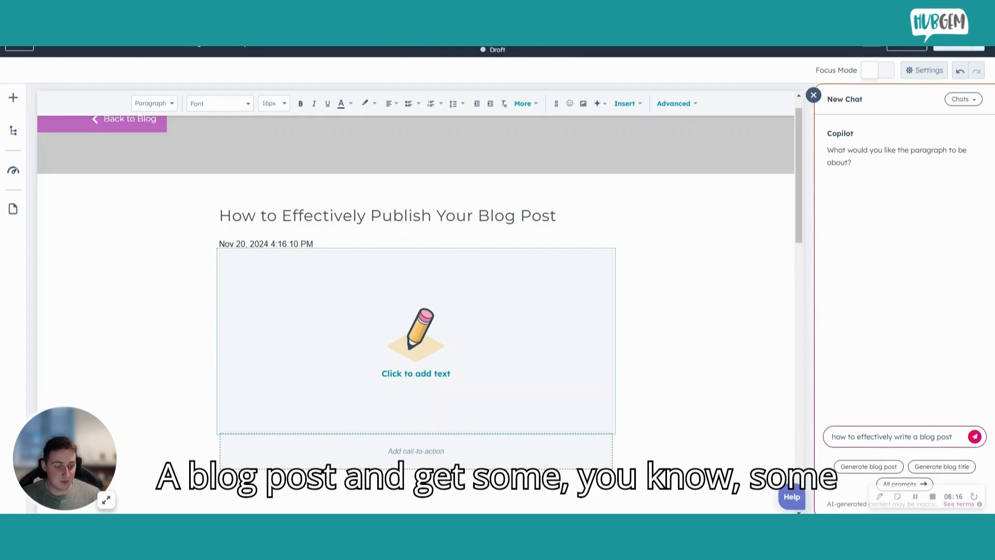
{"action": "key", "text": "Return"}
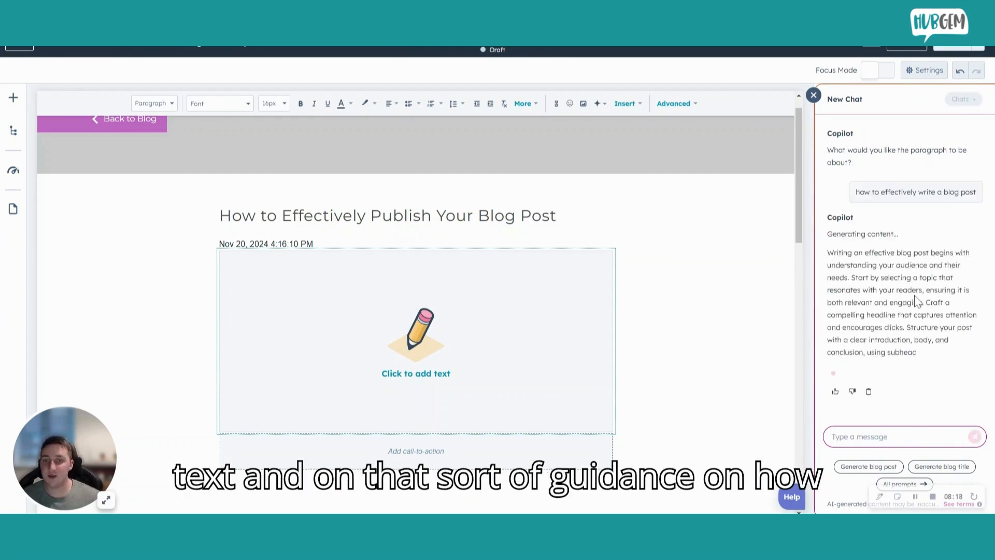
{"action": "scroll", "coordinate": [908, 209], "scroll_direction": "up", "scroll_amount": 3}
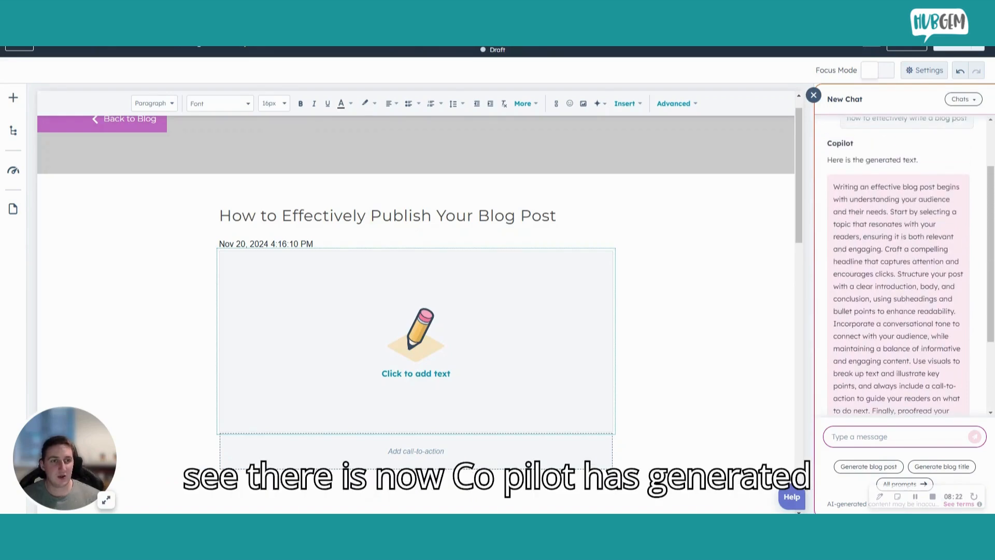
{"action": "scroll", "coordinate": [922, 152], "scroll_direction": "down", "scroll_amount": 2}
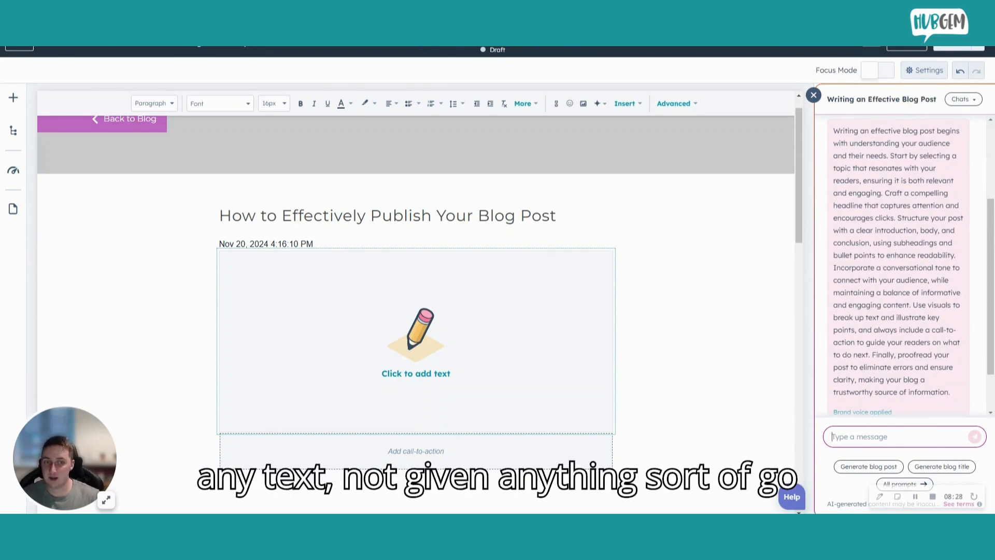
{"action": "scroll", "coordinate": [924, 217], "scroll_direction": "up", "scroll_amount": 5}
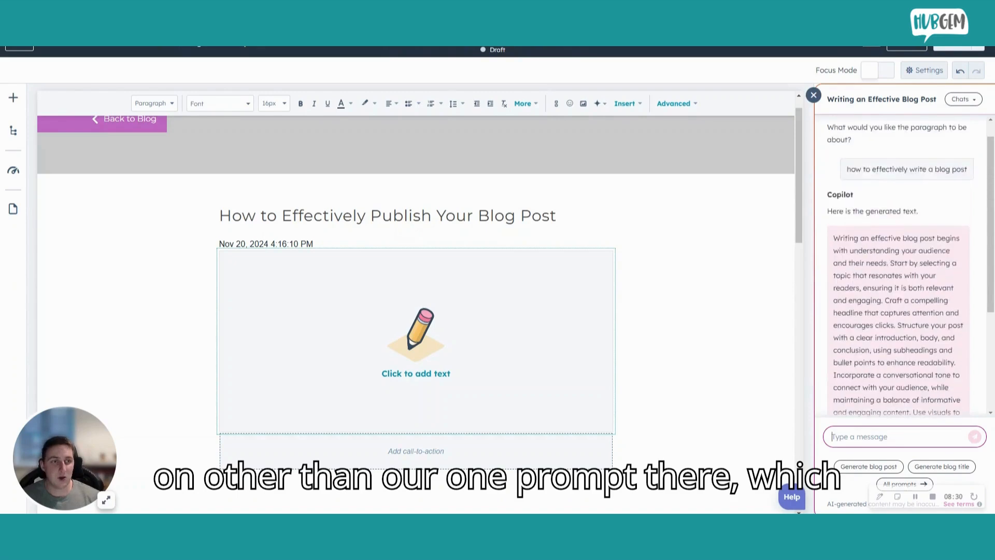
{"action": "scroll", "coordinate": [924, 216], "scroll_direction": "down", "scroll_amount": 5}
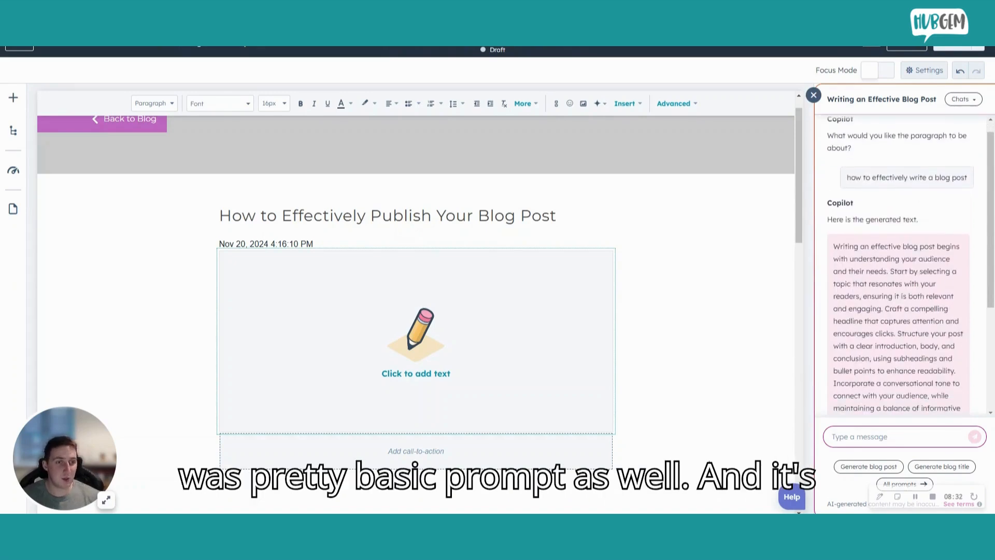
Step: Read the rest of Copilot's generated paragraph and insert it into the body of the blog post
{"action": "scroll", "coordinate": [898, 264], "scroll_direction": "down", "scroll_amount": 1}
{"action": "scroll", "coordinate": [898, 265], "scroll_direction": "up", "scroll_amount": 1}
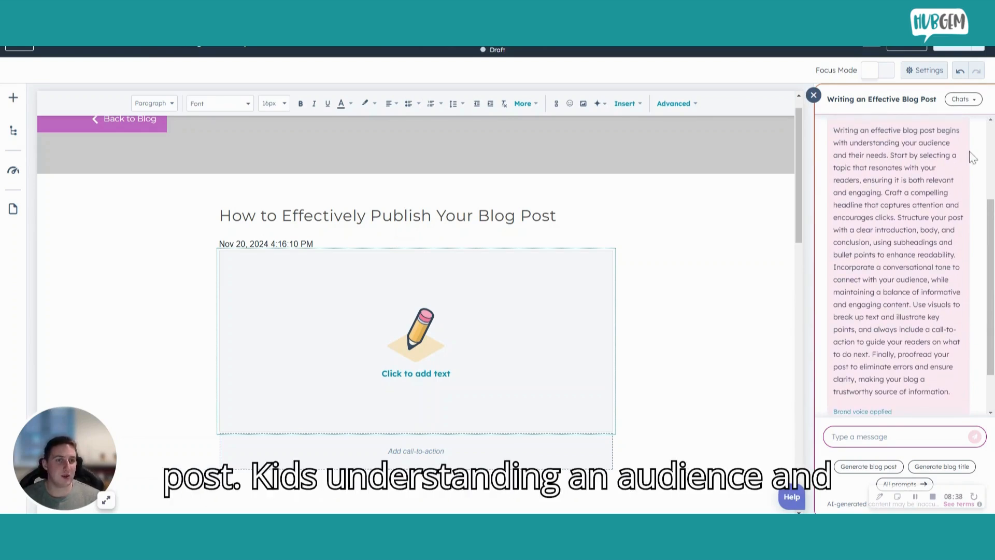
{"action": "scroll", "coordinate": [909, 260], "scroll_direction": "down", "scroll_amount": 1}
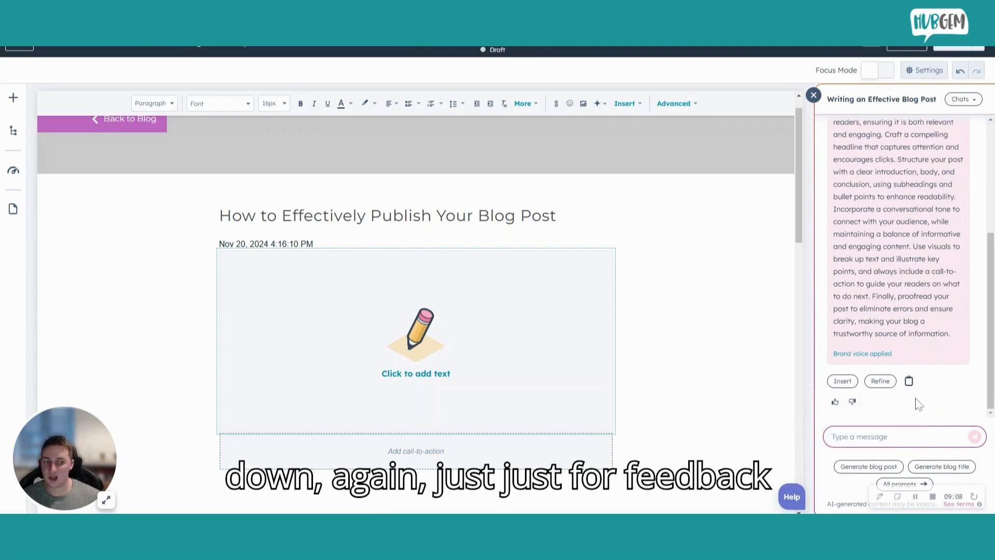
{"action": "left_click", "coordinate": [842, 382]}
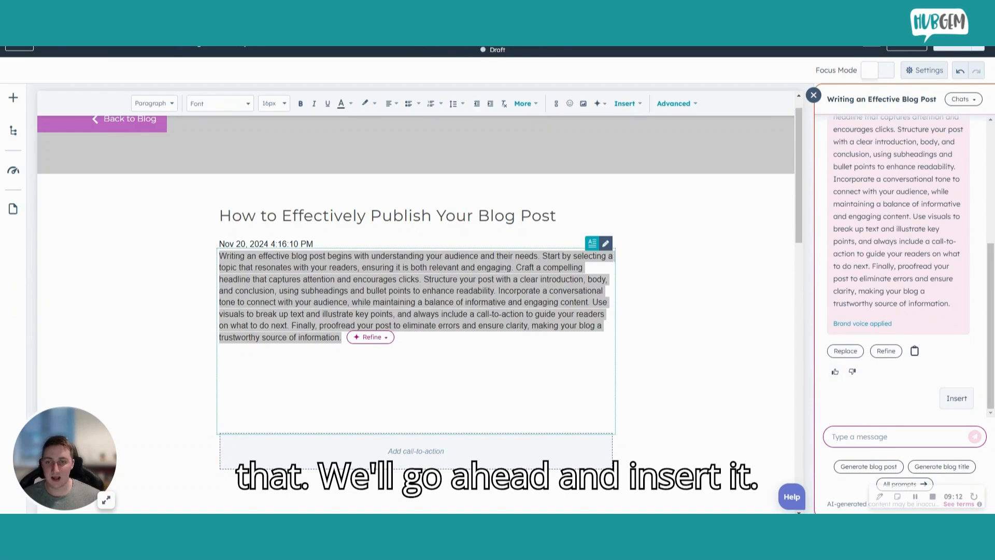
{"action": "left_click", "coordinate": [219, 360]}
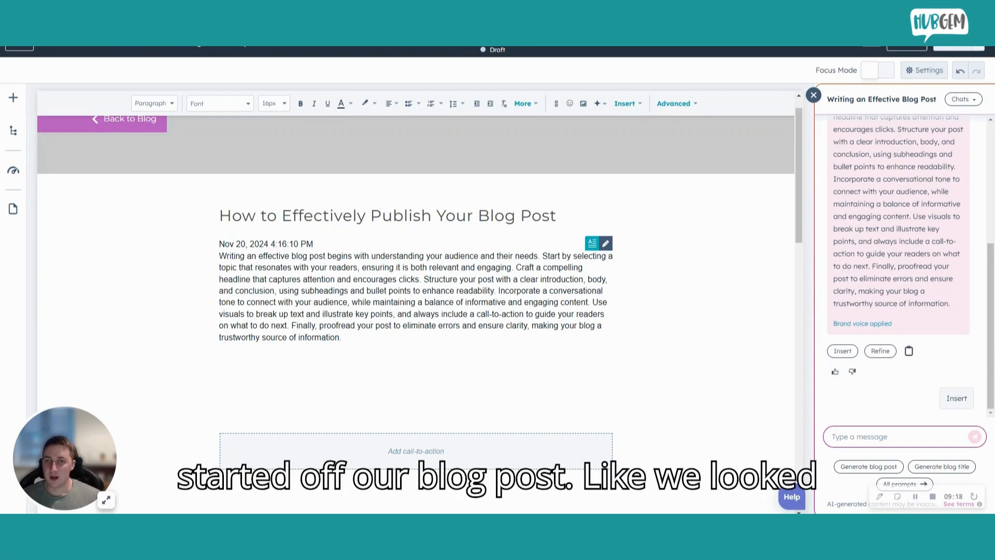
Step: Highlight the inserted blog paragraph and look through Copilot's options for refining it
{"action": "left_click_drag", "start_coordinate": [342, 337], "coordinate": [210, 249]}
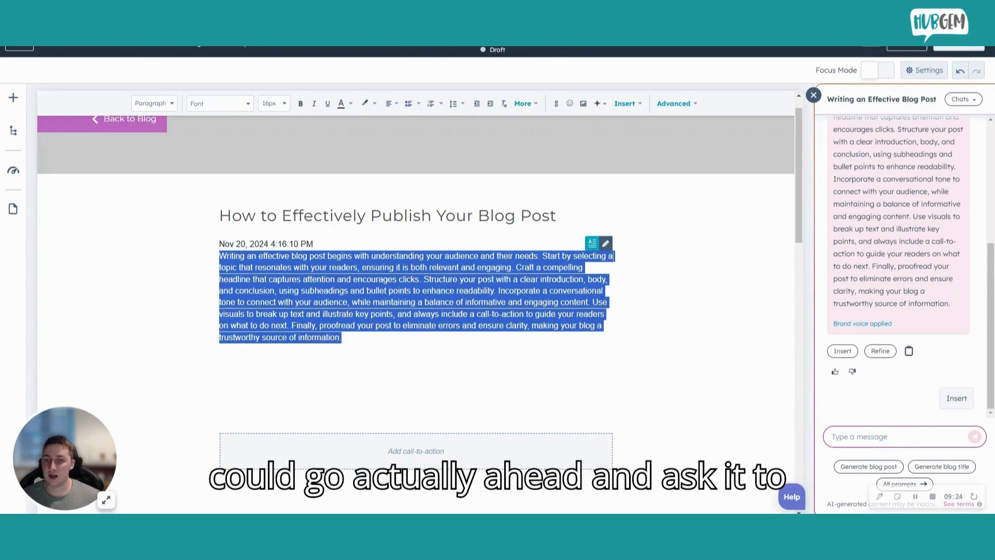
{"action": "left_click", "coordinate": [342, 337]}
{"action": "left_click", "coordinate": [372, 338]}
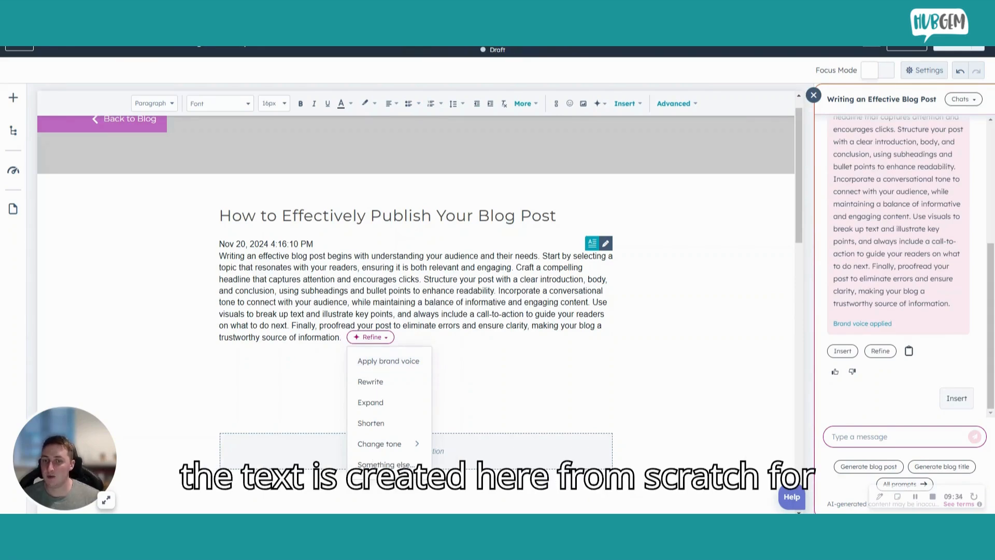
{"action": "left_click", "coordinate": [220, 360]}
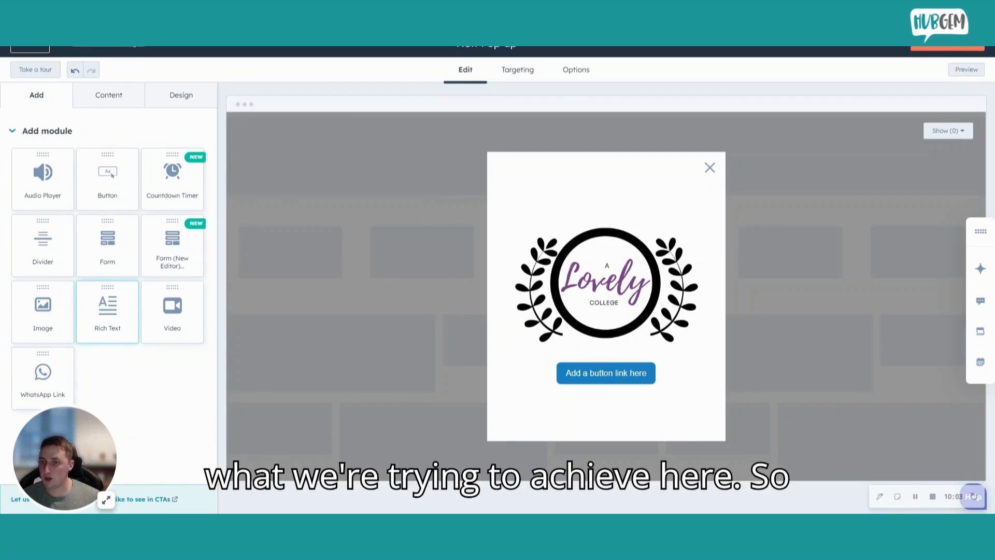
Step: Add a rich text module above the logo in the pop-up and delete its default heading and text
{"action": "left_click_drag", "start_coordinate": [104, 311], "coordinate": [607, 204]}
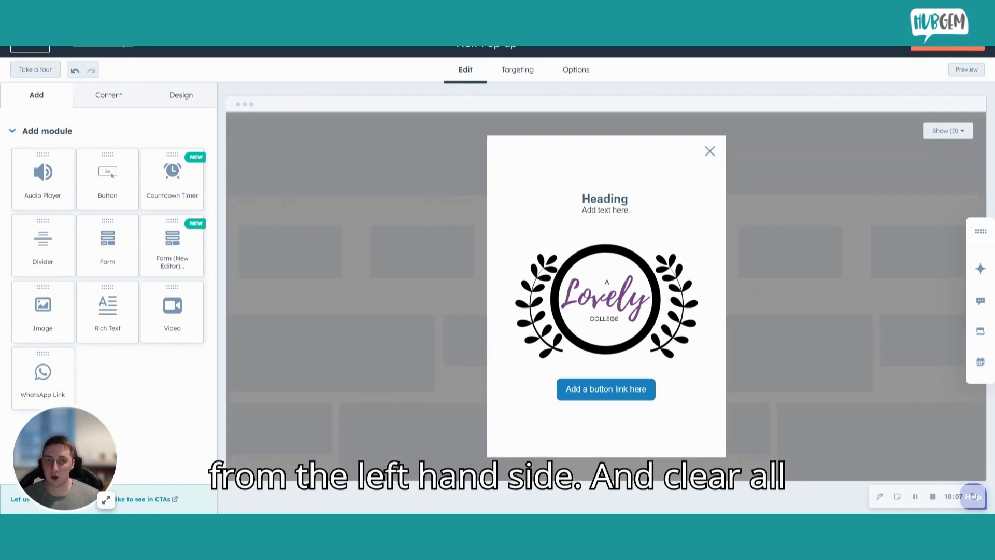
{"action": "left_click", "coordinate": [627, 208]}
{"action": "left_click", "coordinate": [626, 208]}
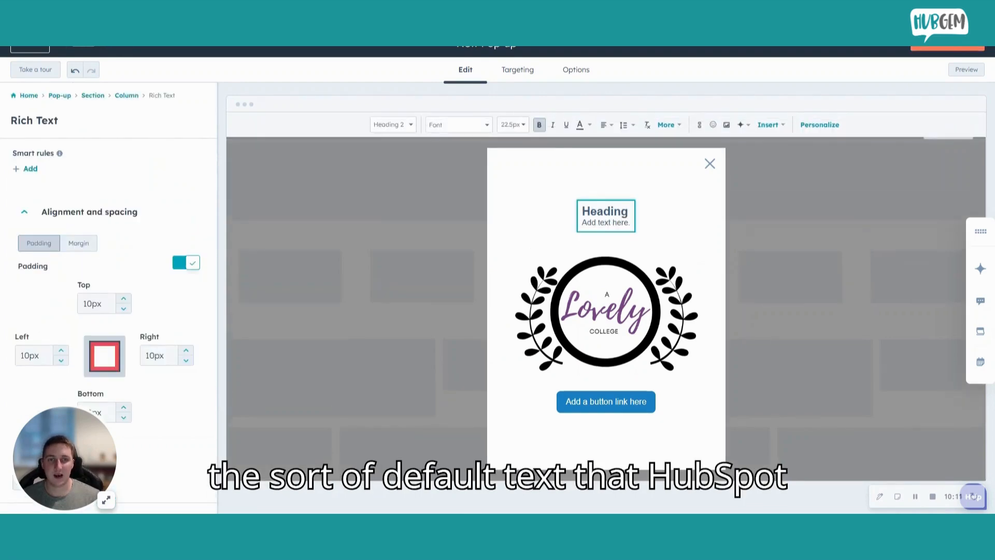
{"action": "key", "text": "ctrl+a"}
{"action": "key", "text": "BackSpace"}
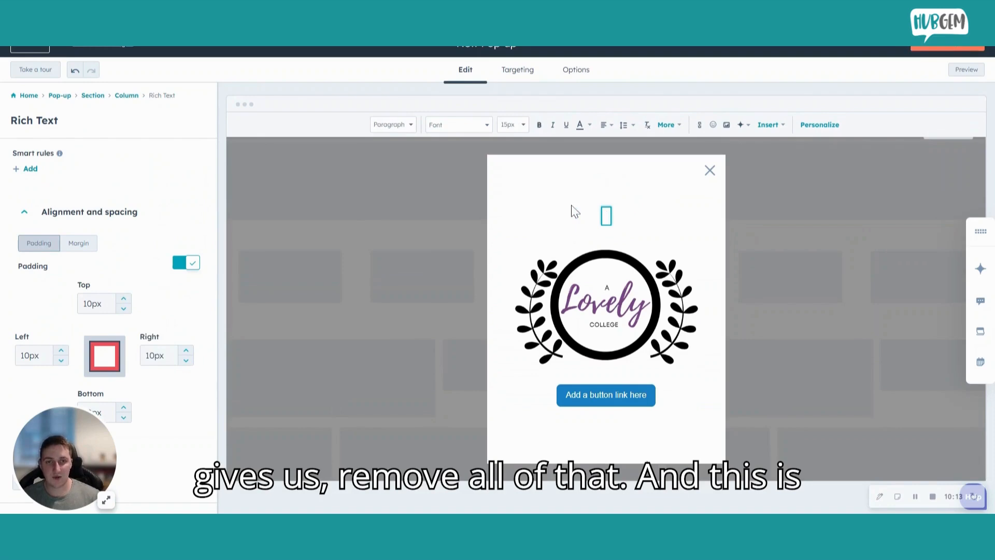
Step: Generate a heading with Copilot from the prompt "A lovely school" and insert it into the pop-up's rich text module
{"action": "type", "text": "/"}
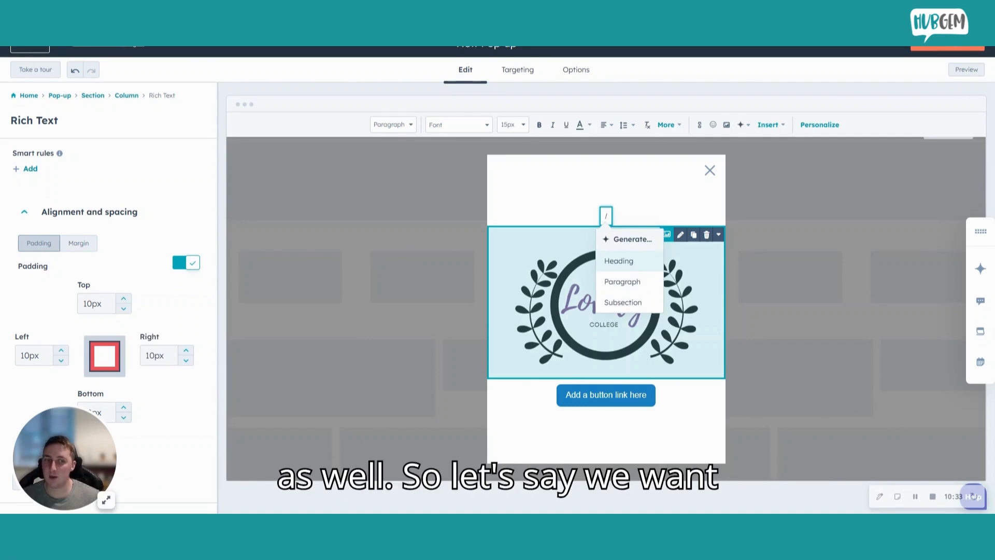
{"action": "left_click", "coordinate": [619, 263]}
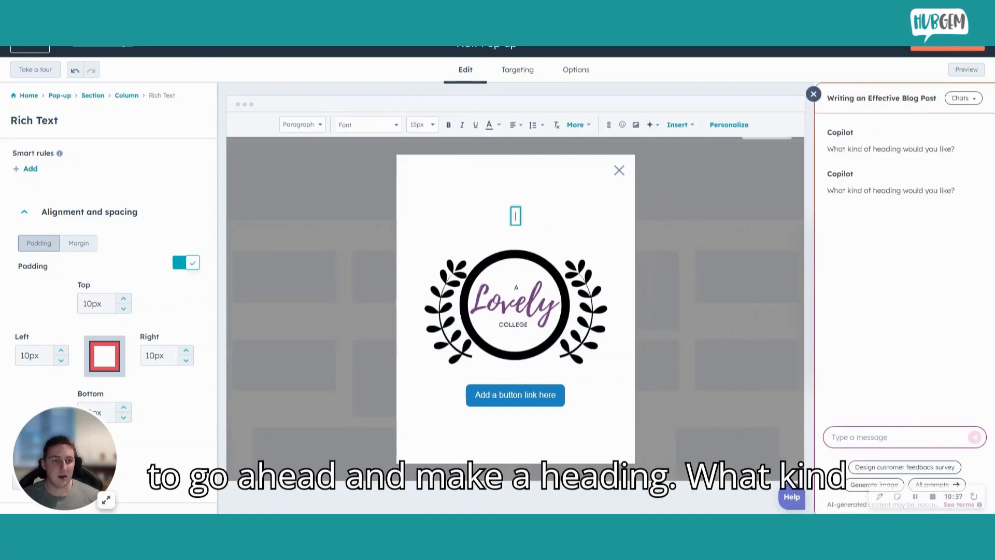
{"action": "type", "text": "A lovely school"}
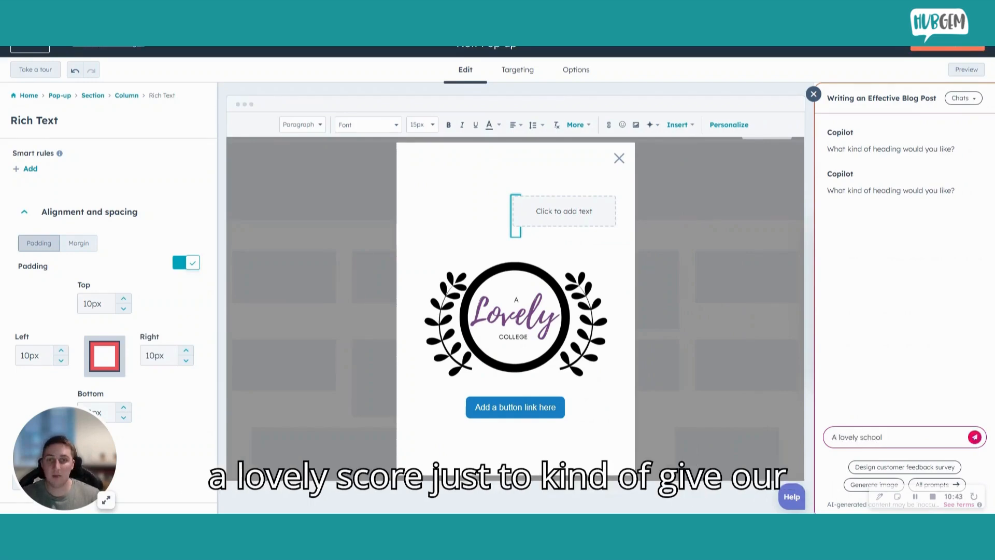
{"action": "key", "text": "Return"}
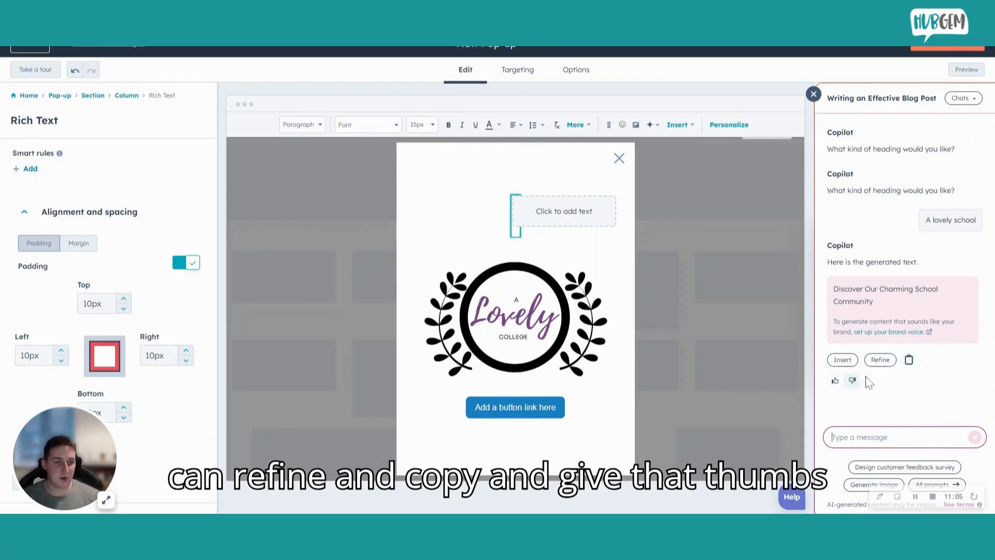
{"action": "left_click", "coordinate": [836, 362]}
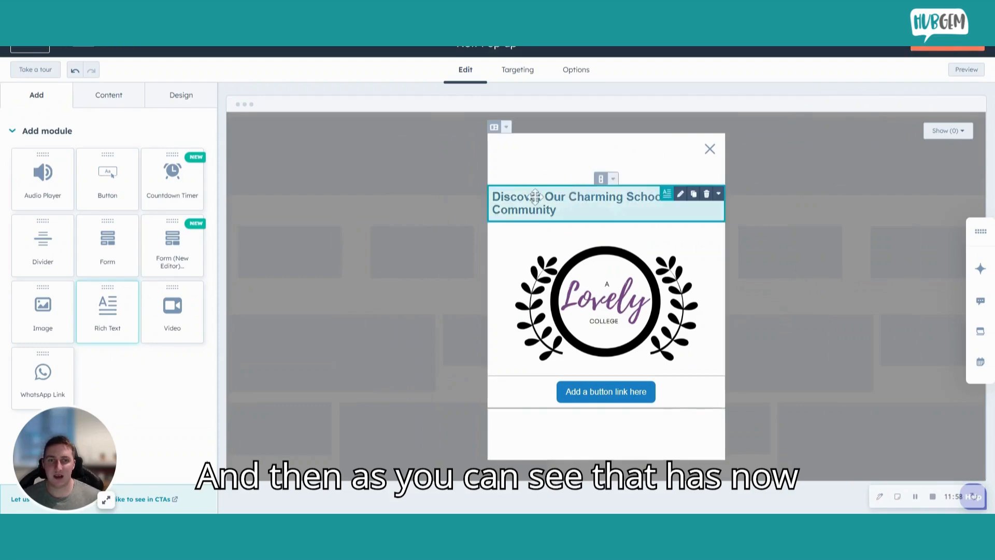
Step: Centre the generated heading within the pop-up and finish editing the text module
{"action": "left_click", "coordinate": [579, 217]}
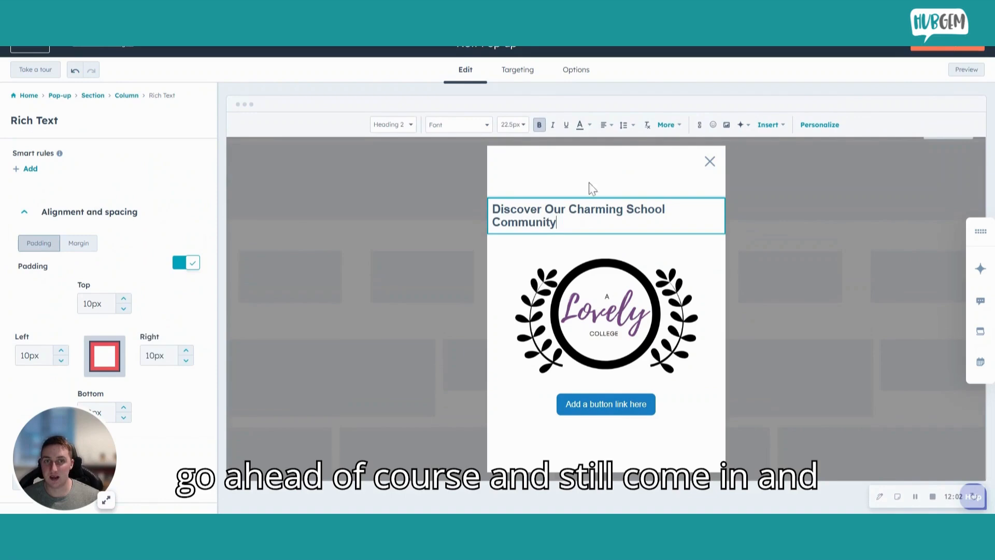
{"action": "left_click", "coordinate": [607, 125]}
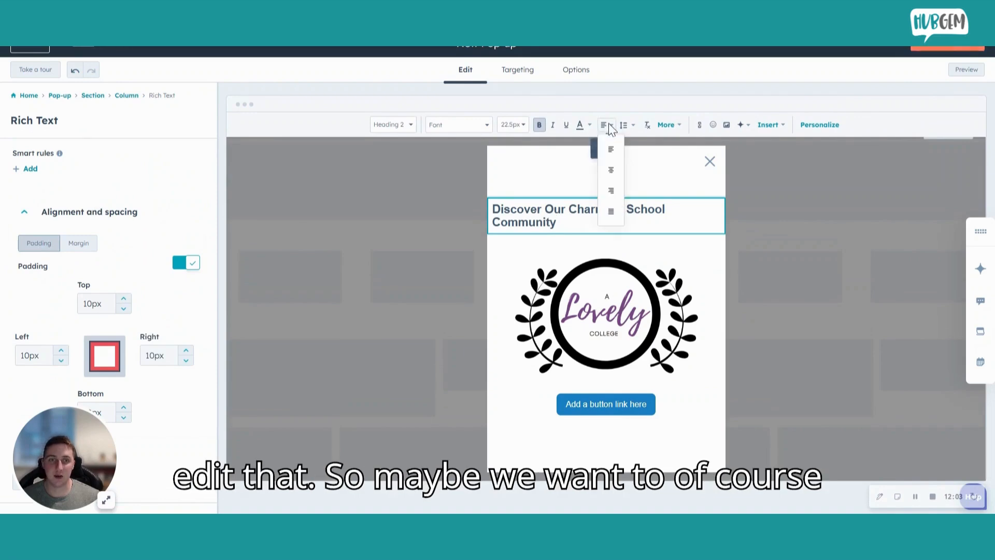
{"action": "left_click", "coordinate": [613, 171]}
{"action": "left_click", "coordinate": [784, 239]}
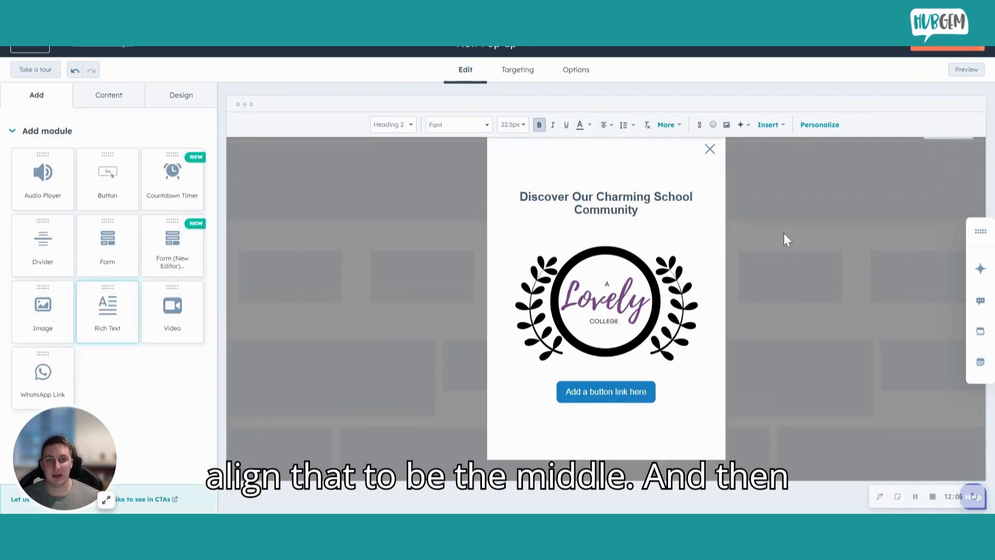